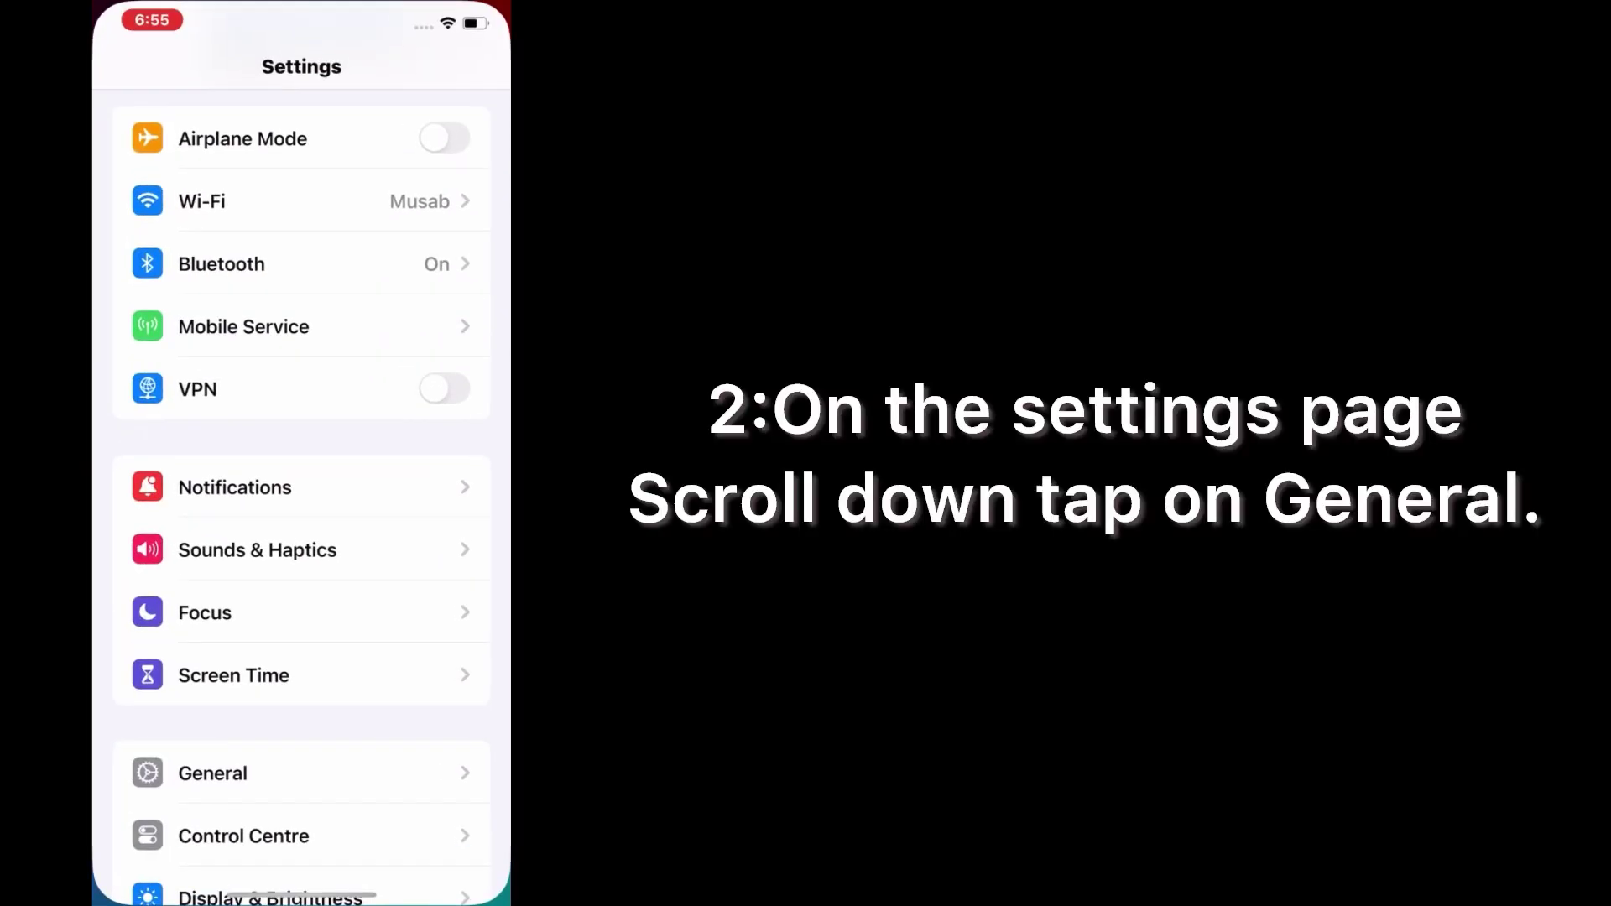
pyautogui.scroll(-5, 302, 504)
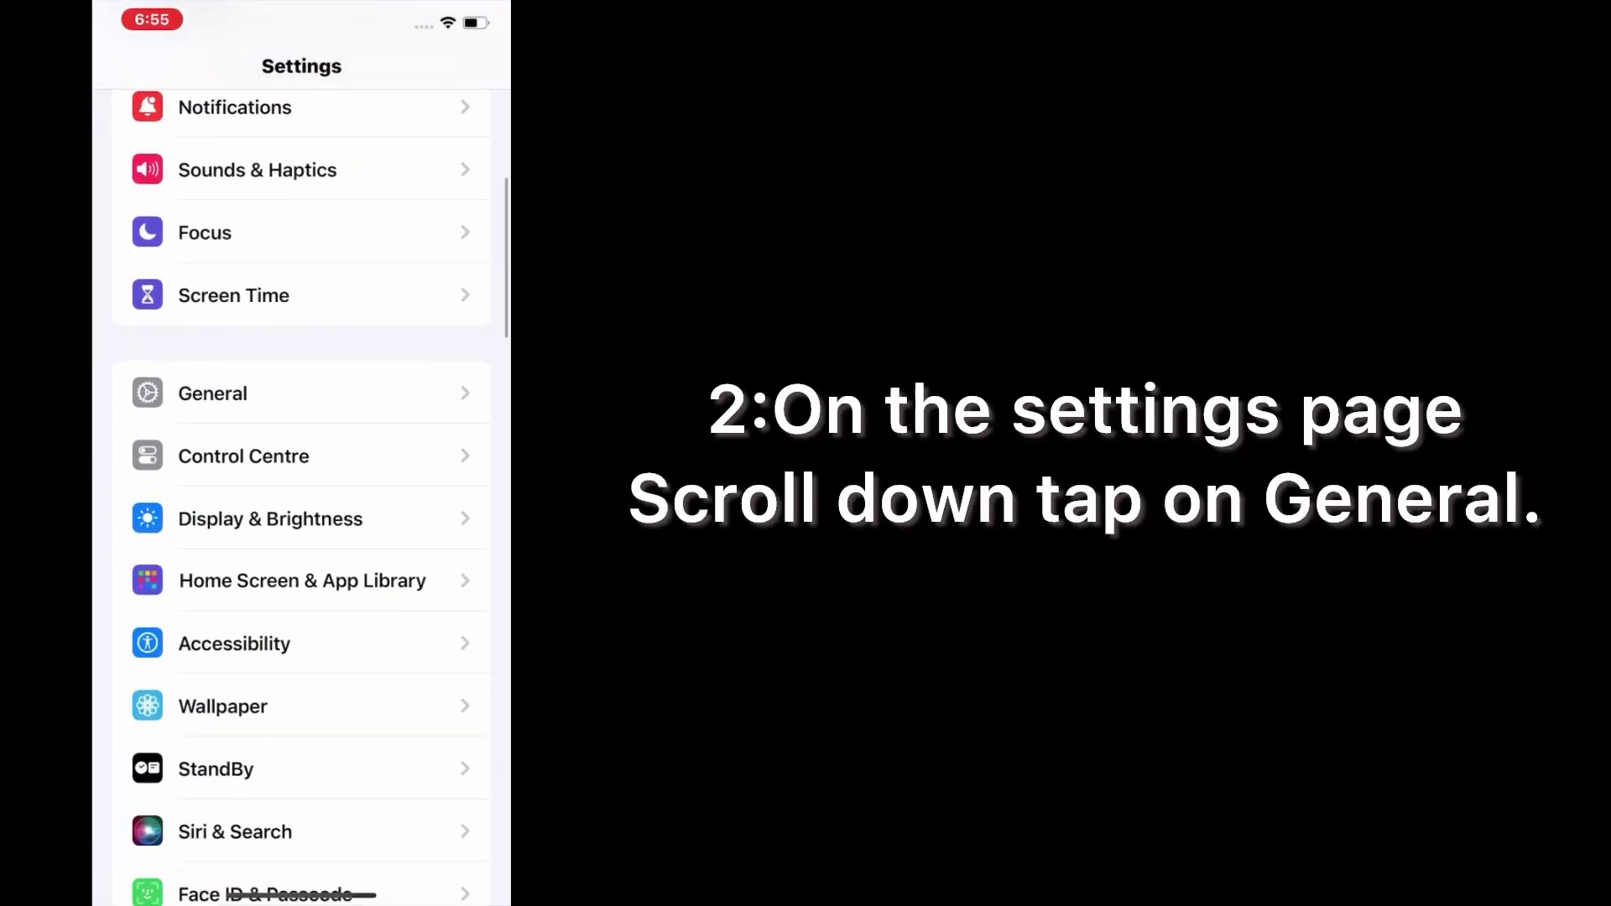
# Step: Open Messenger's 106.7 MB storage page via General and iPhone Storage
pyautogui.click(214, 352)
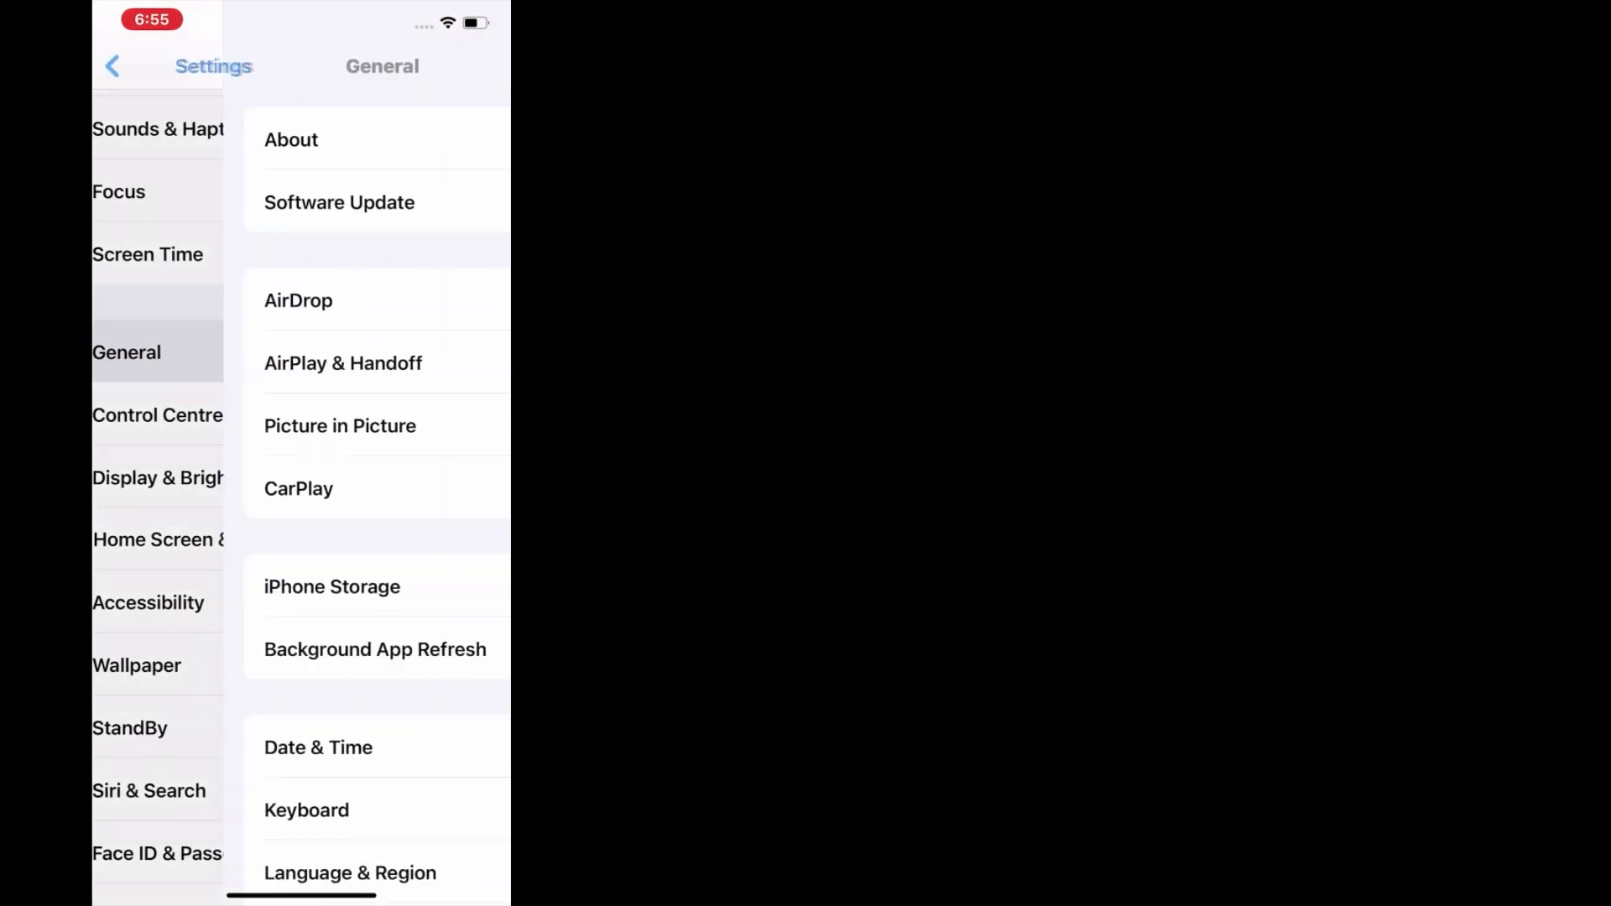
pyautogui.scroll(-4, 302, 504)
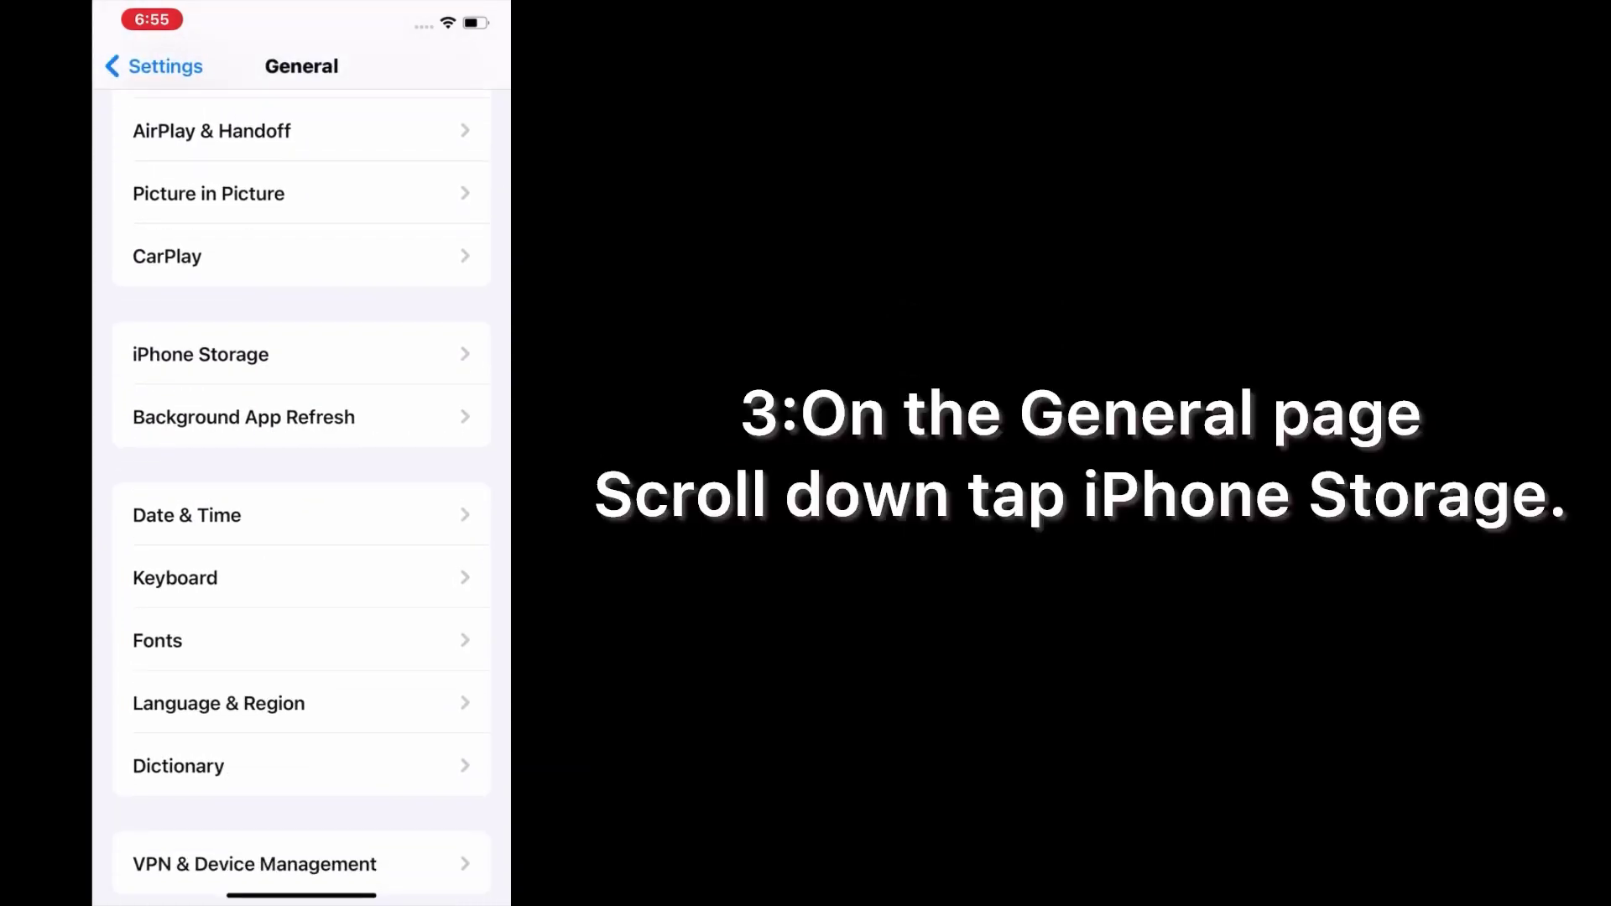
pyautogui.click(201, 354)
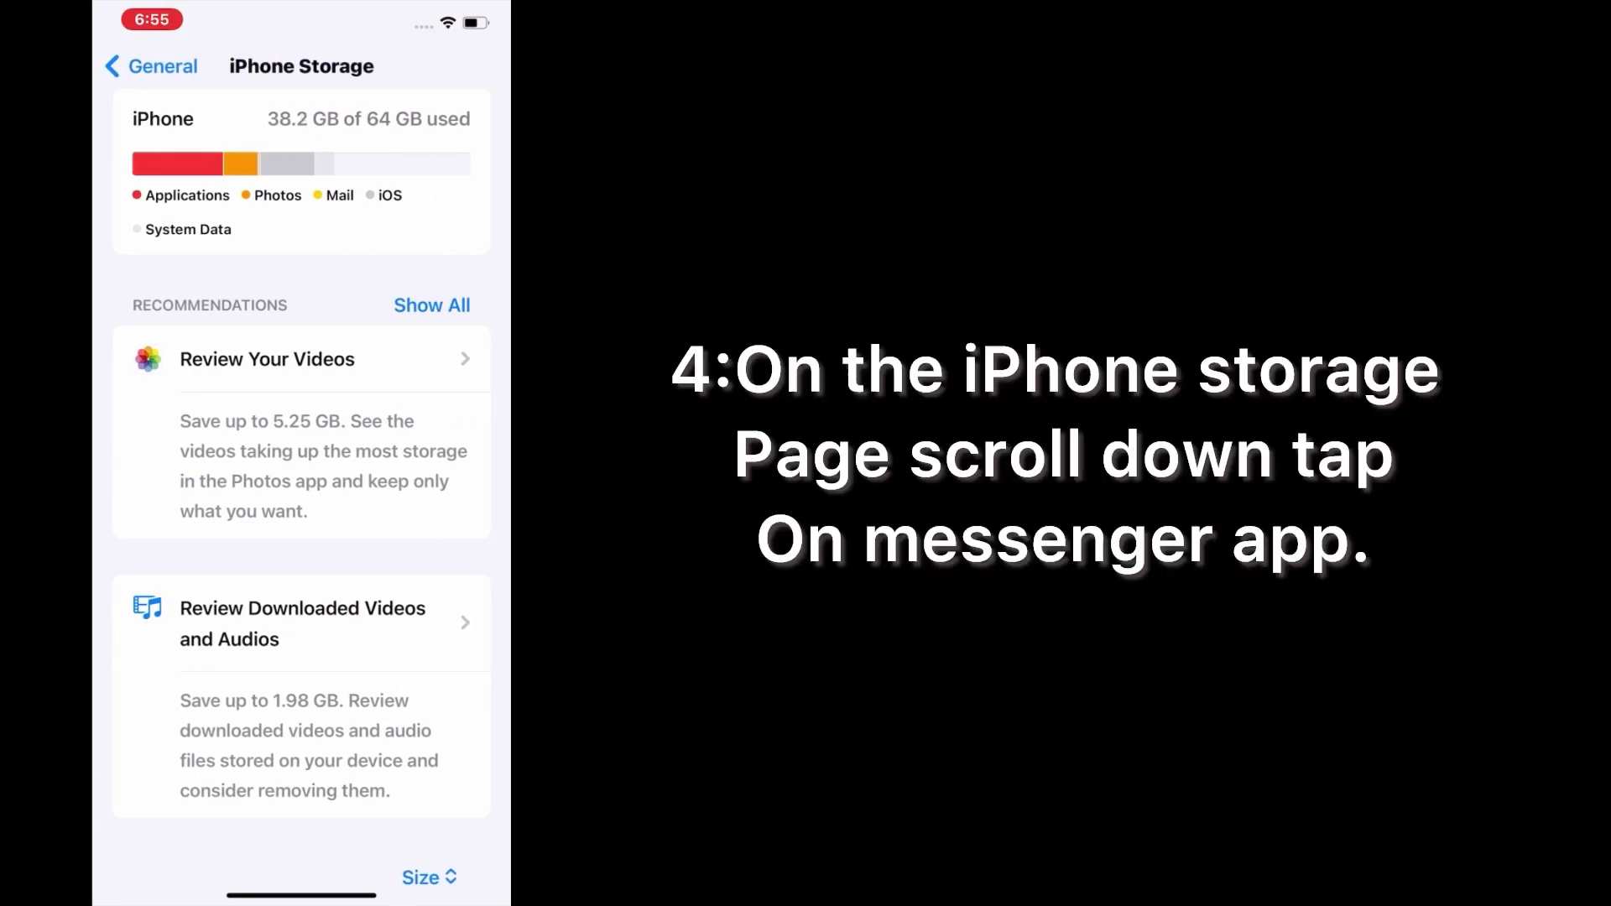
pyautogui.scroll(-5, 302, 503)
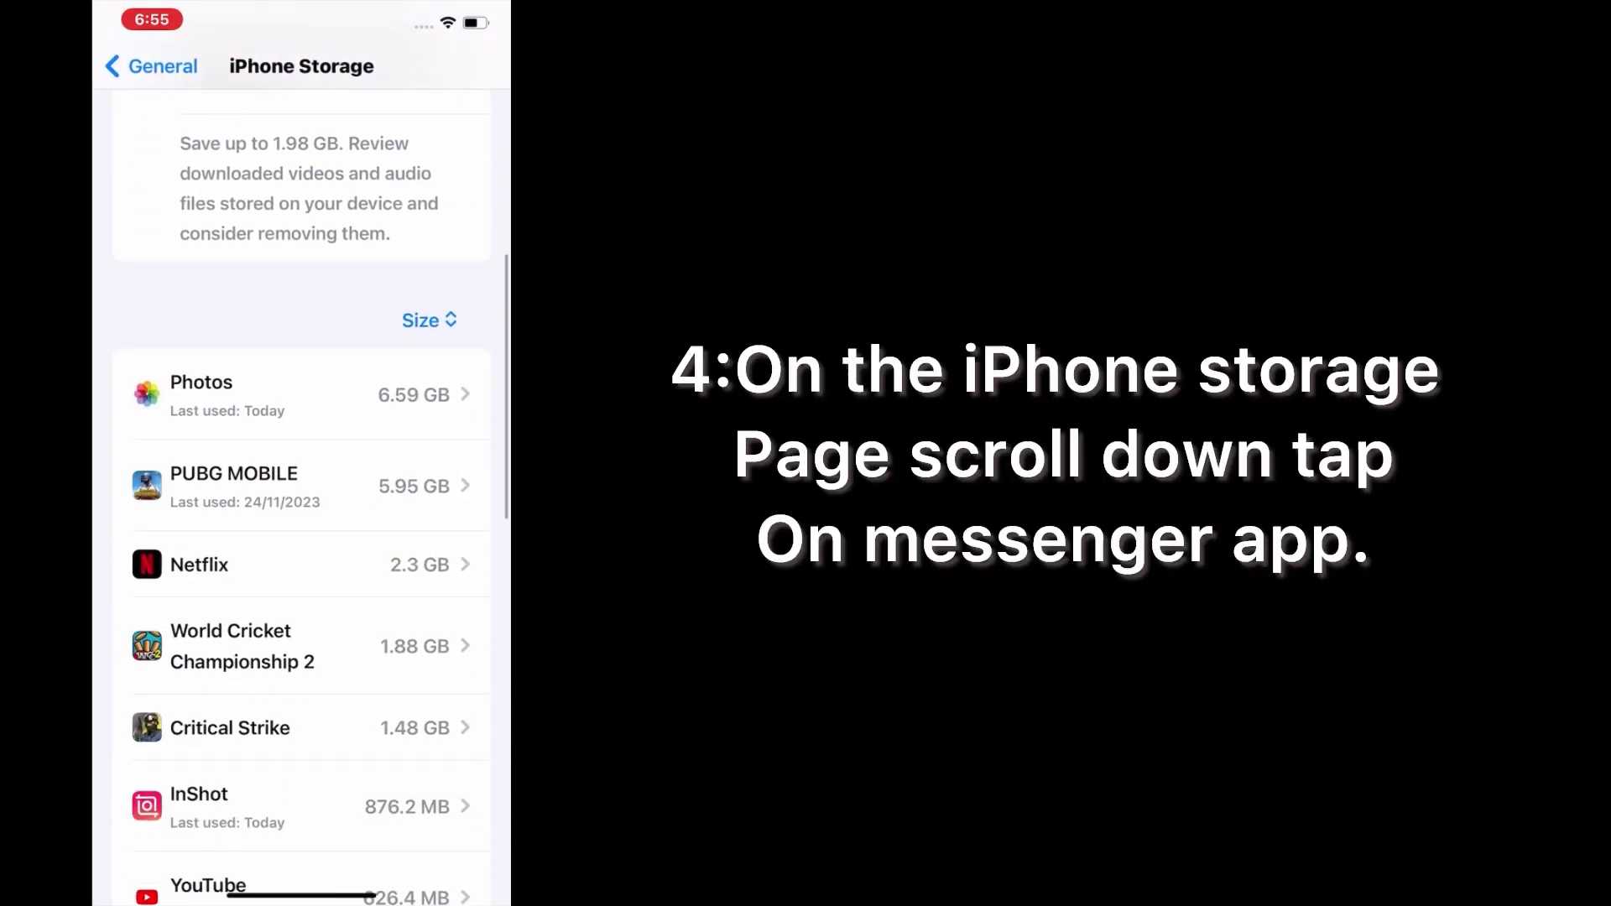
pyautogui.scroll(-4, 302, 503)
pyautogui.scroll(-6, 303, 504)
pyautogui.scroll(-3, 303, 503)
pyautogui.scroll(-5, 303, 504)
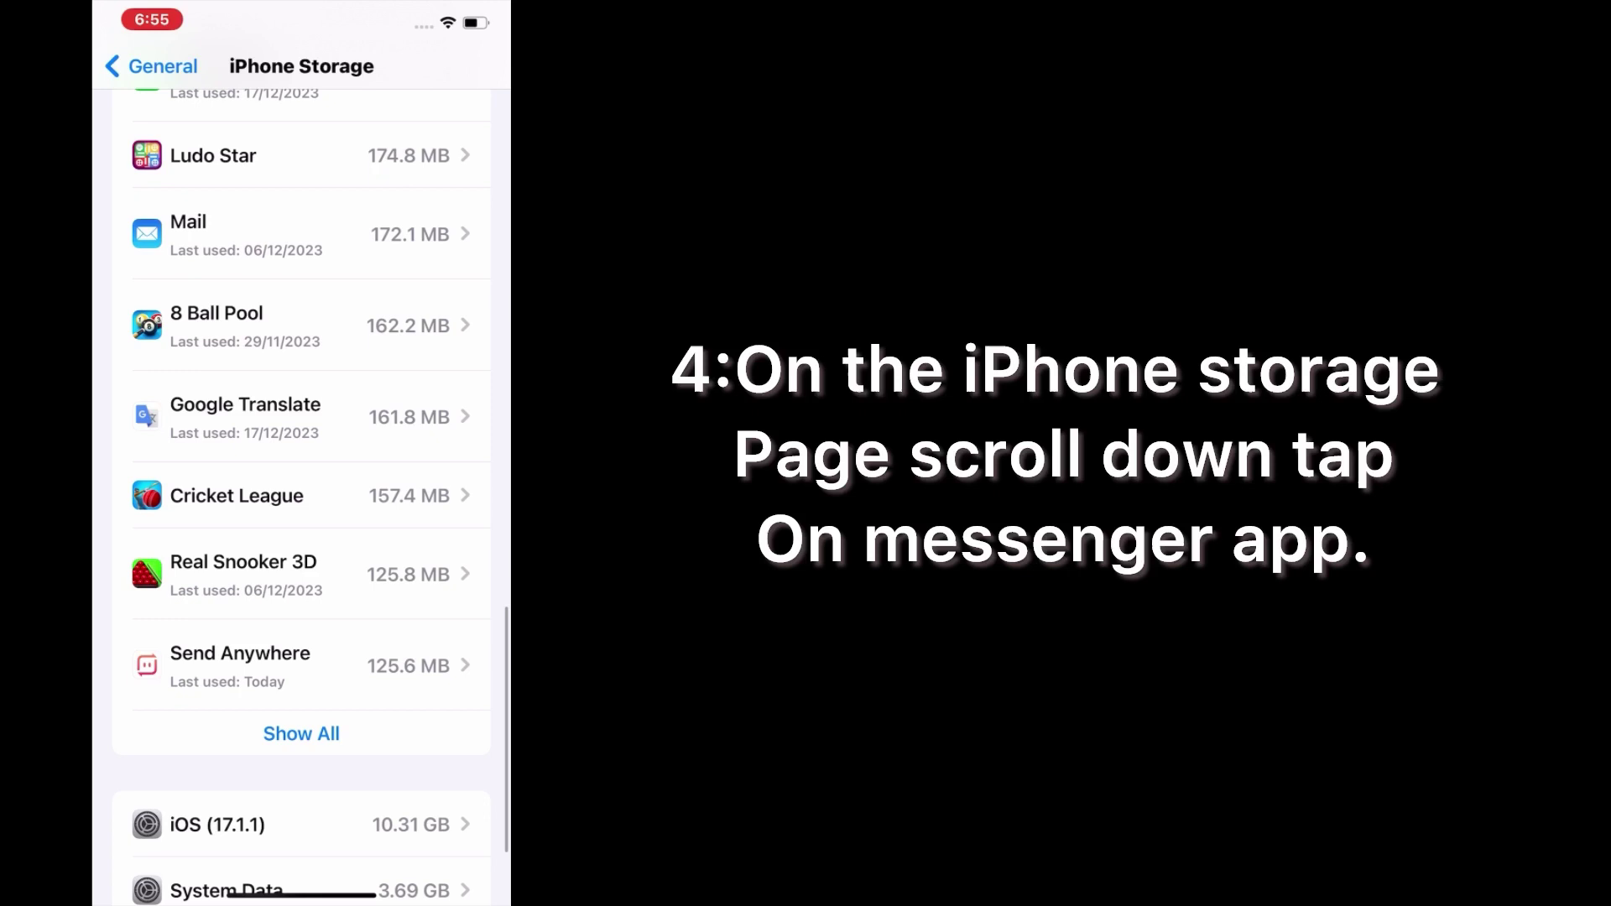
pyautogui.scroll(-2, 302, 504)
pyautogui.click(220, 679)
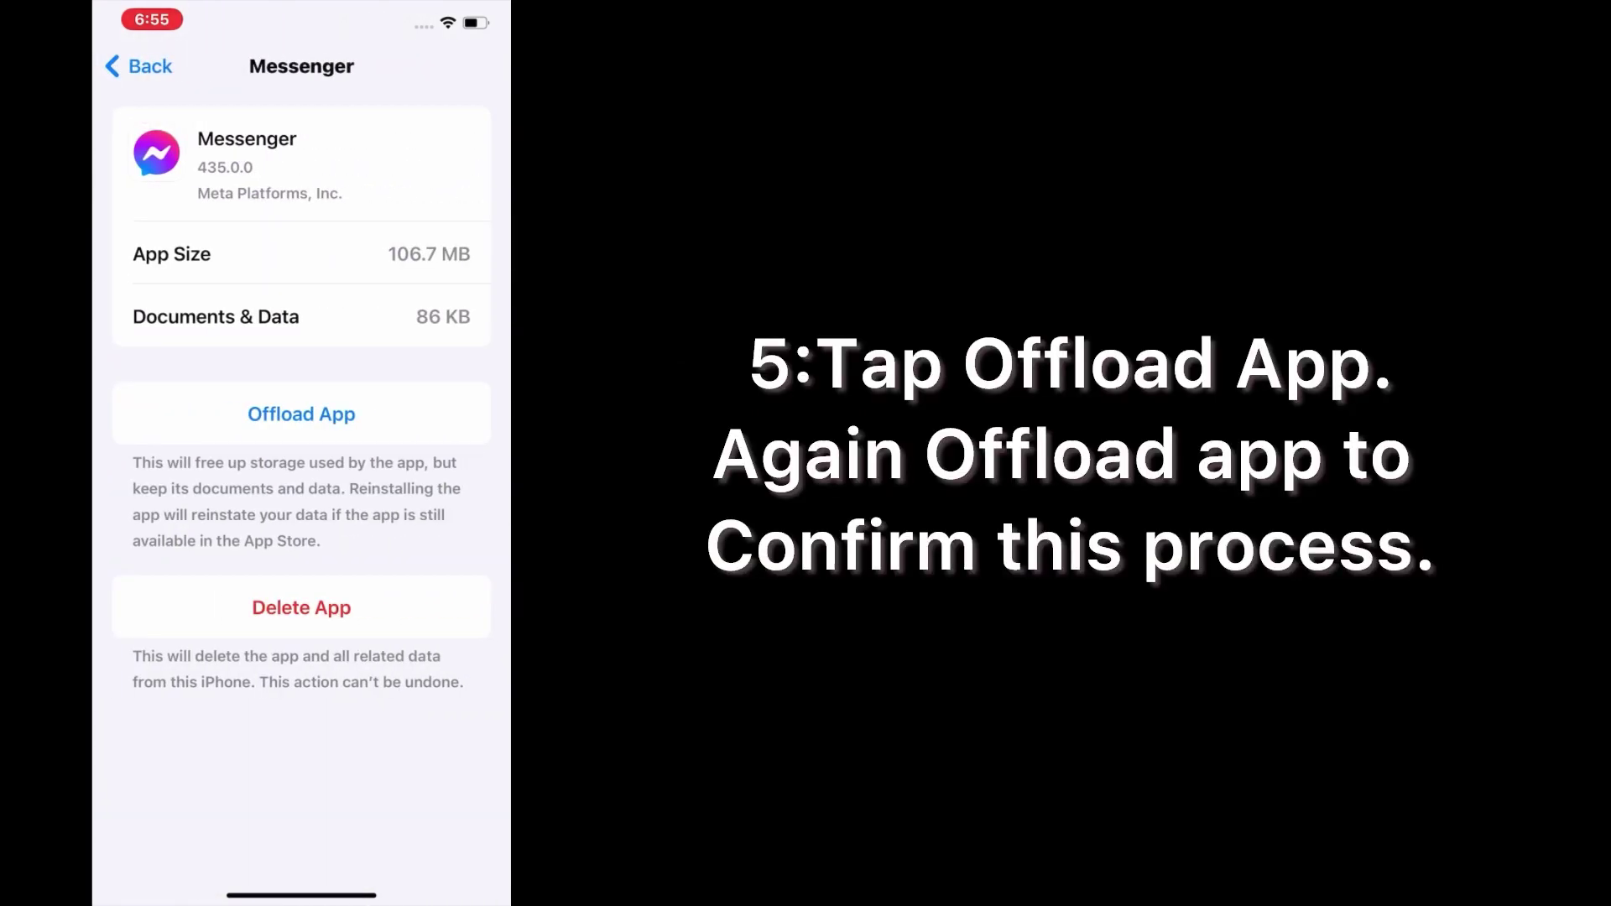
# Step: Offload the Messenger app and confirm in the Offload App sheet
pyautogui.click(302, 414)
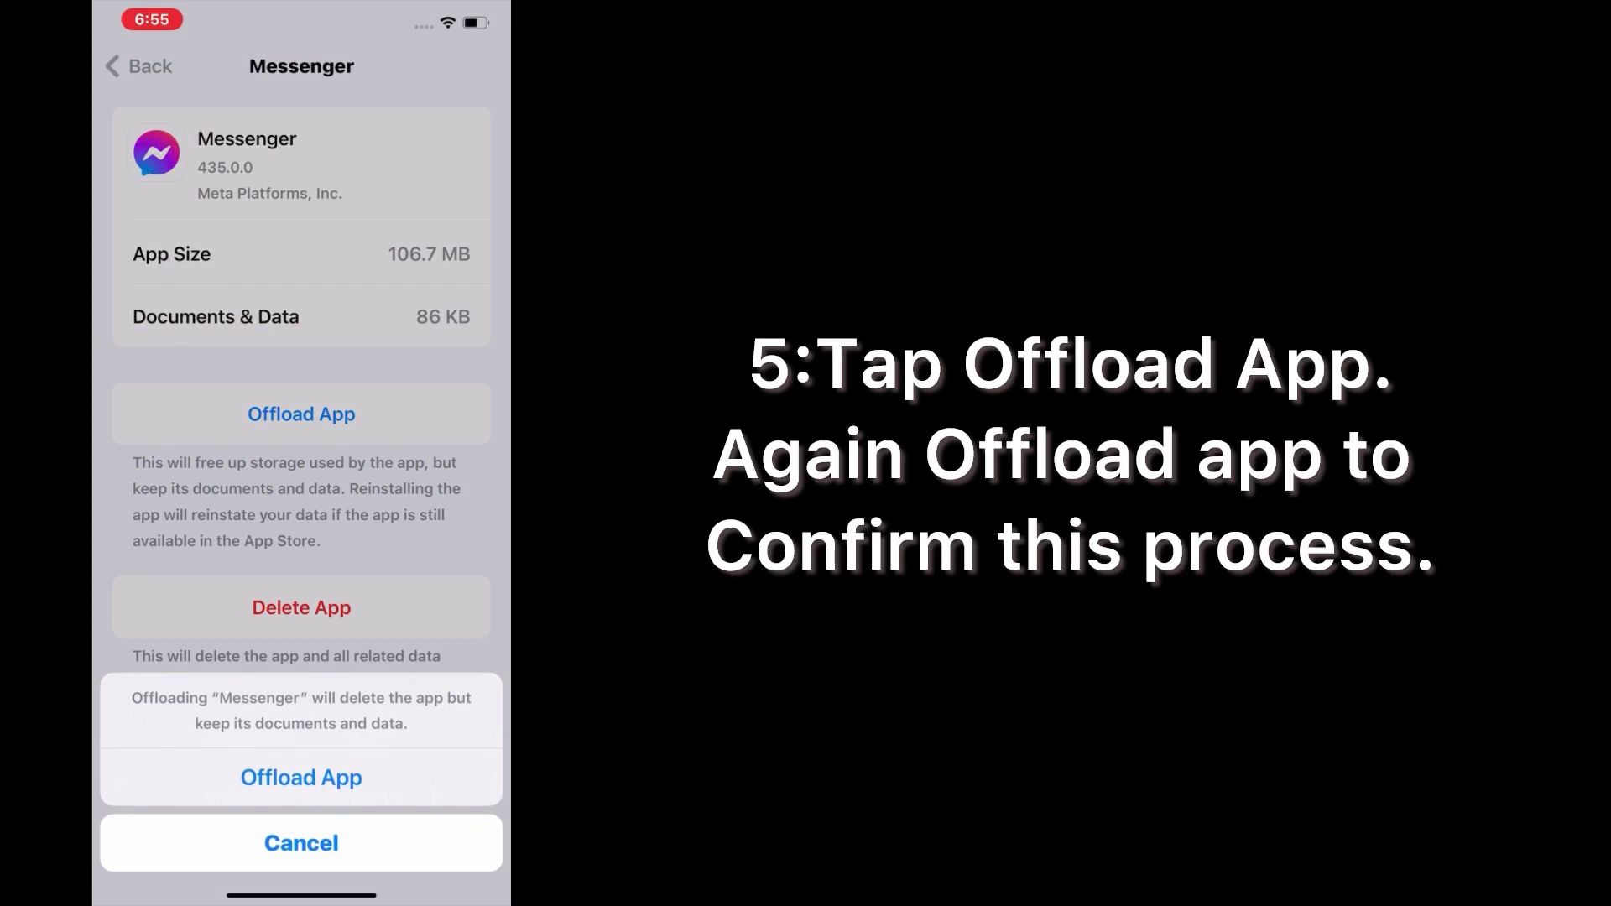
pyautogui.click(300, 843)
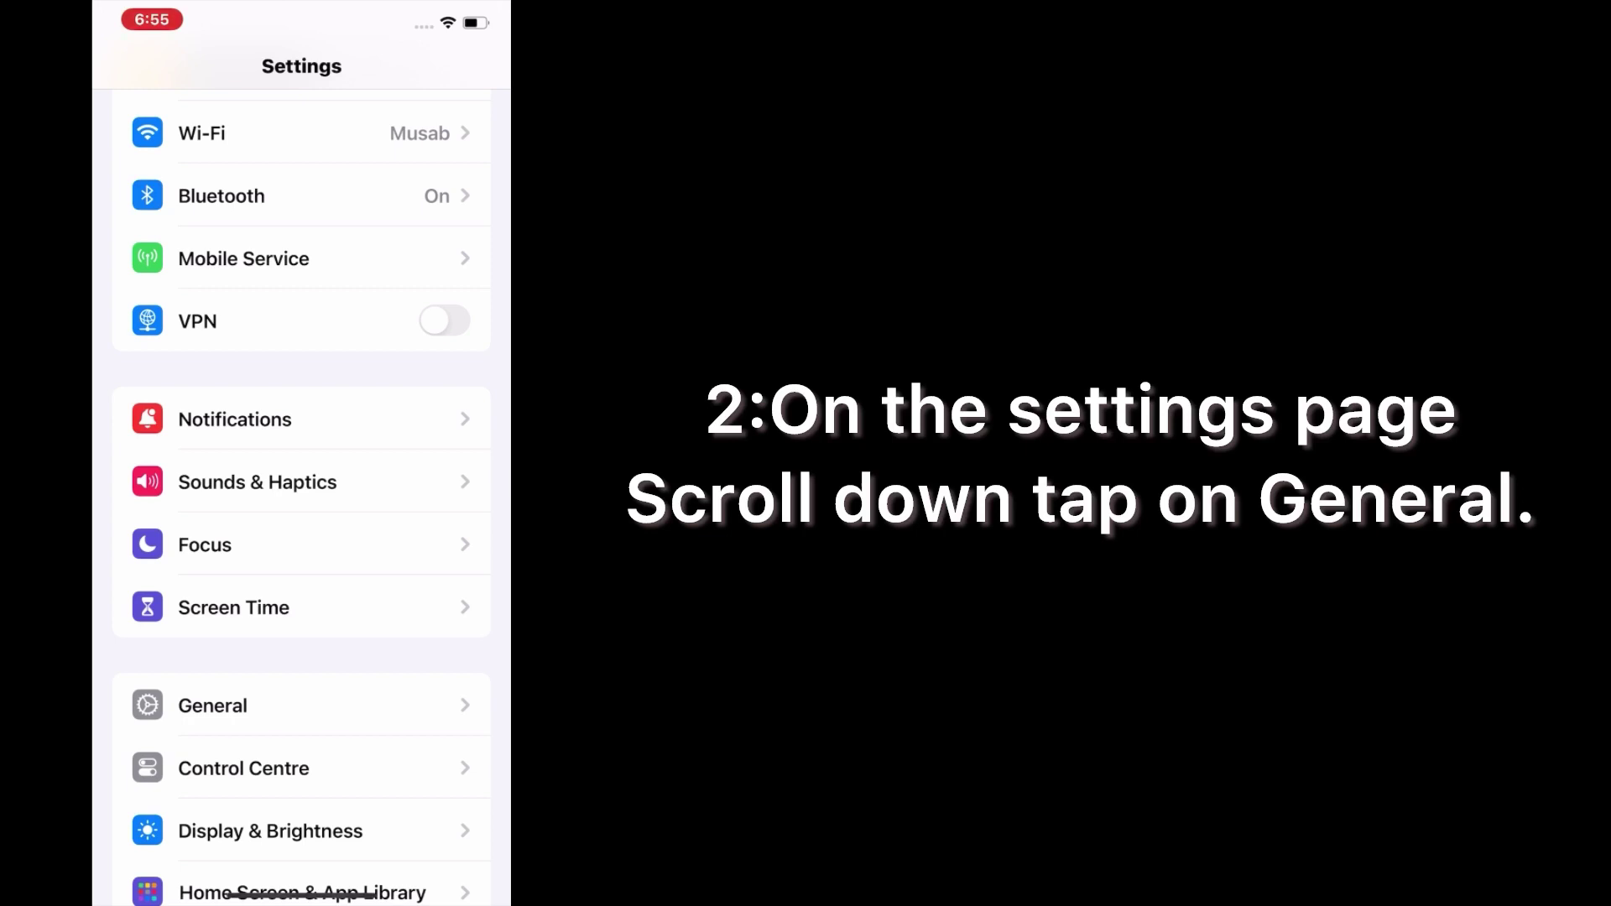
pyautogui.scroll(-3, 303, 503)
pyautogui.scroll(-4, 302, 504)
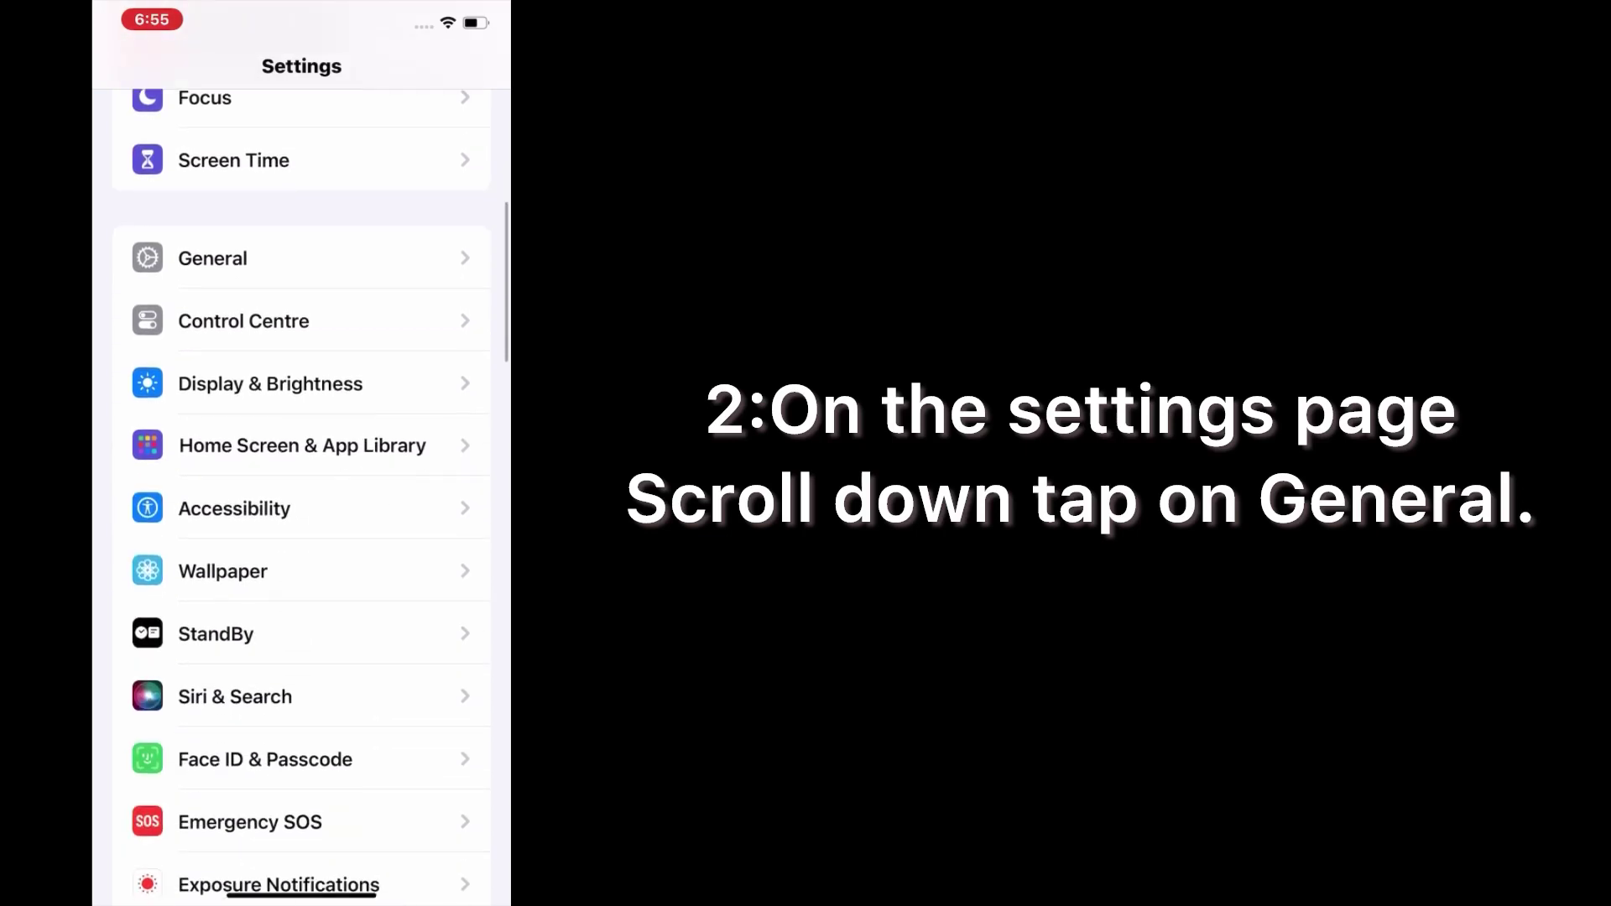
# Step: Go to the General settings page to reach Shut Down
pyautogui.click(213, 259)
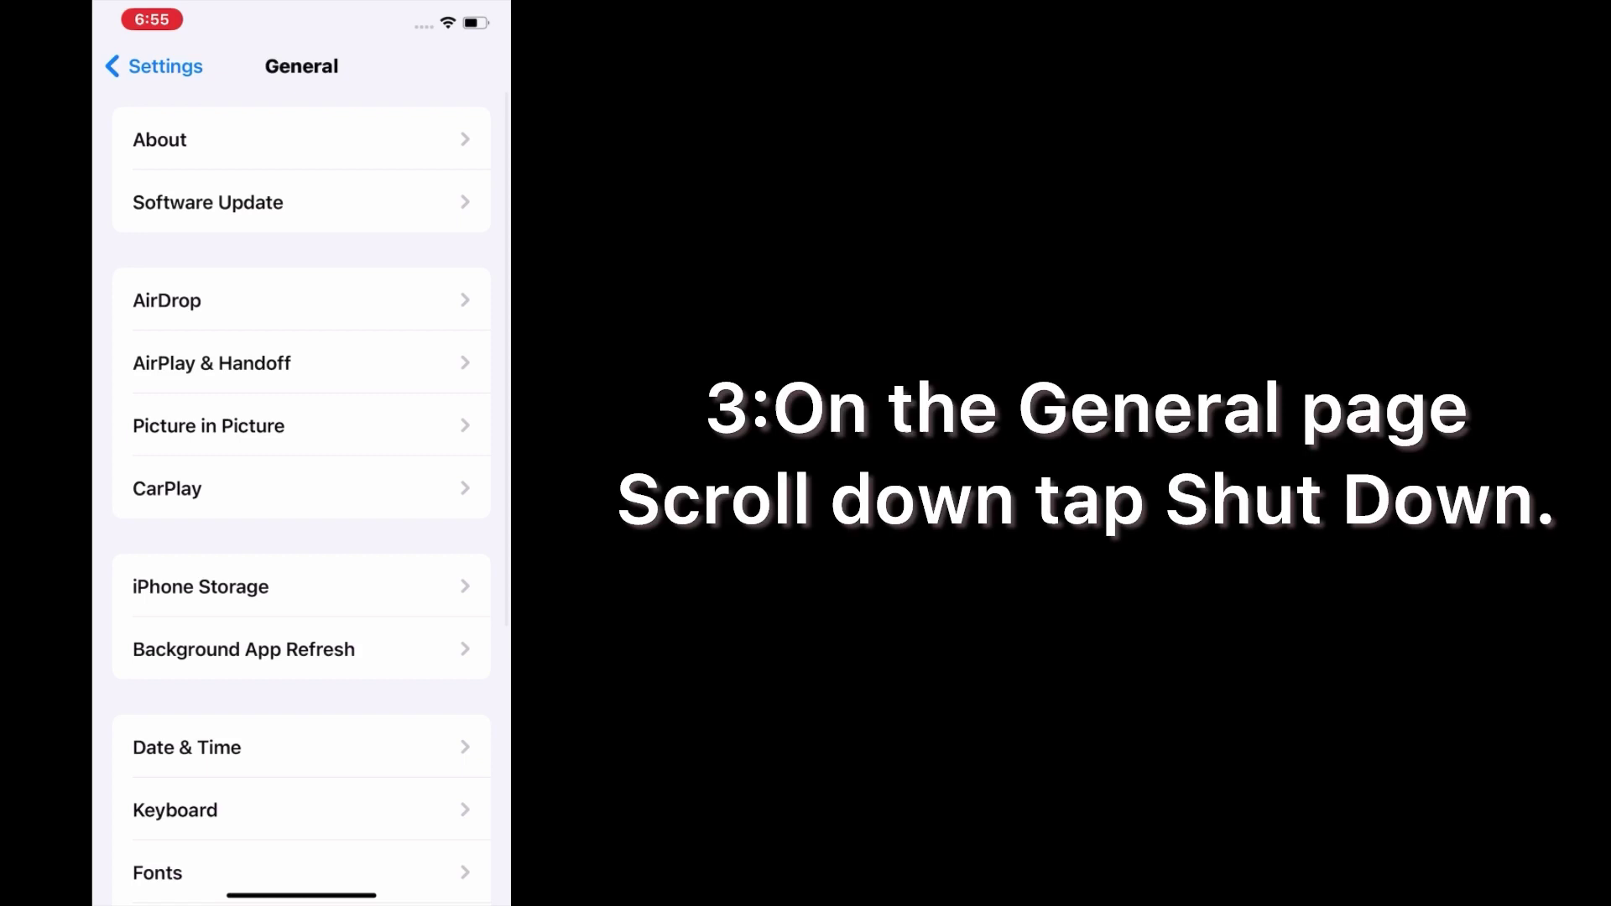
pyautogui.scroll(-5, 302, 504)
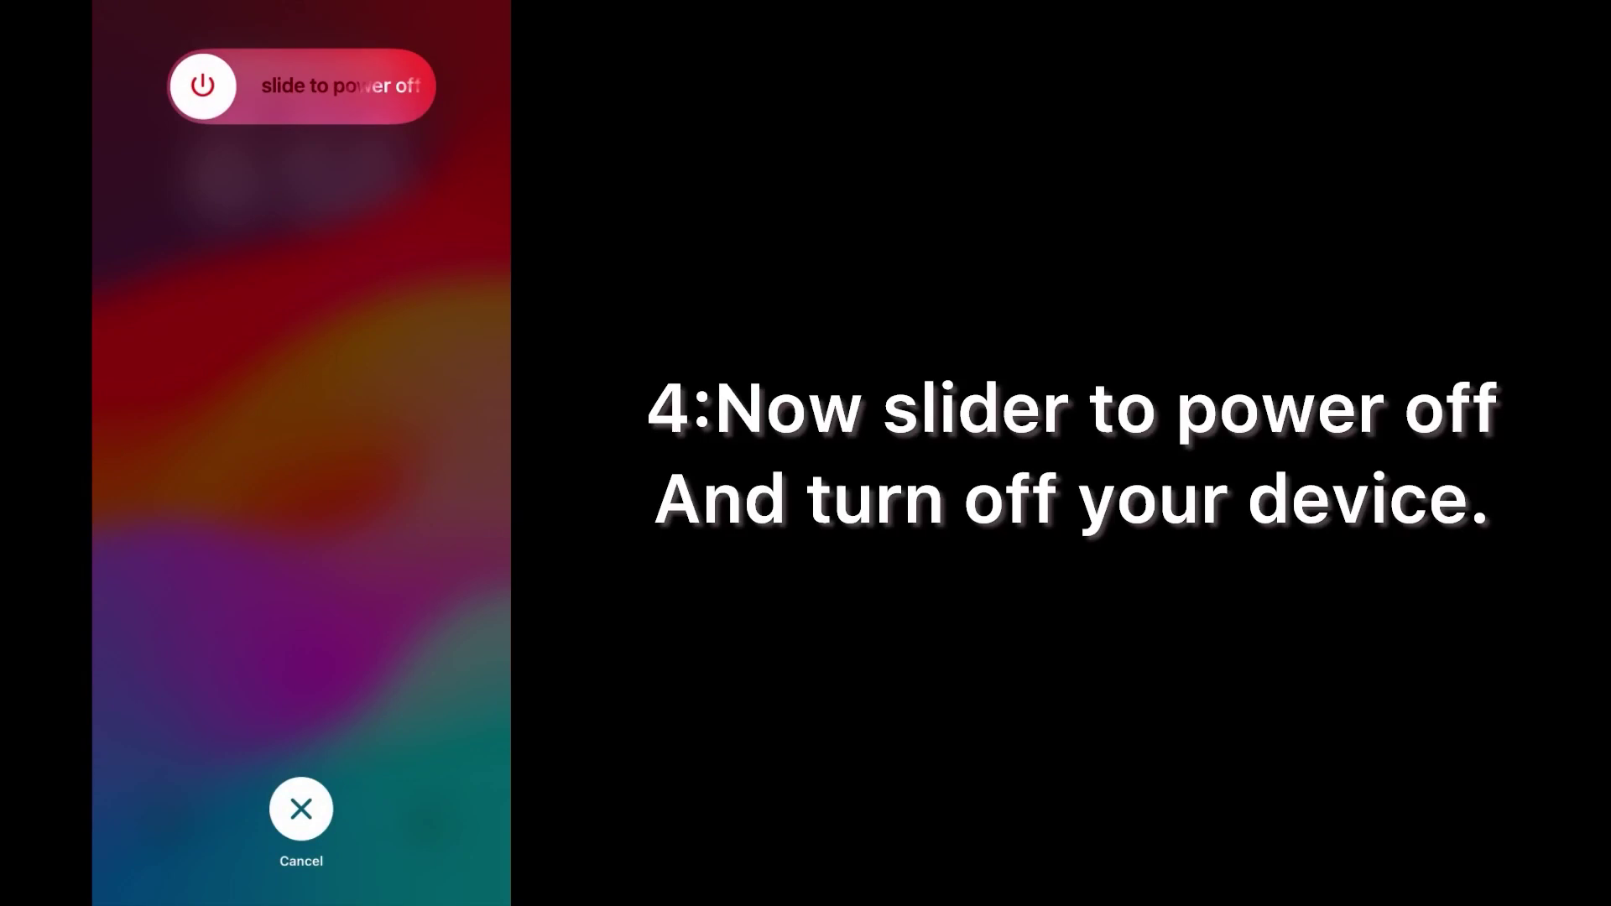
# Step: Drag 'slide to power off' to the right to shut down the iPhone
pyautogui.moveTo(203, 85); pyautogui.dragTo(366, 86)
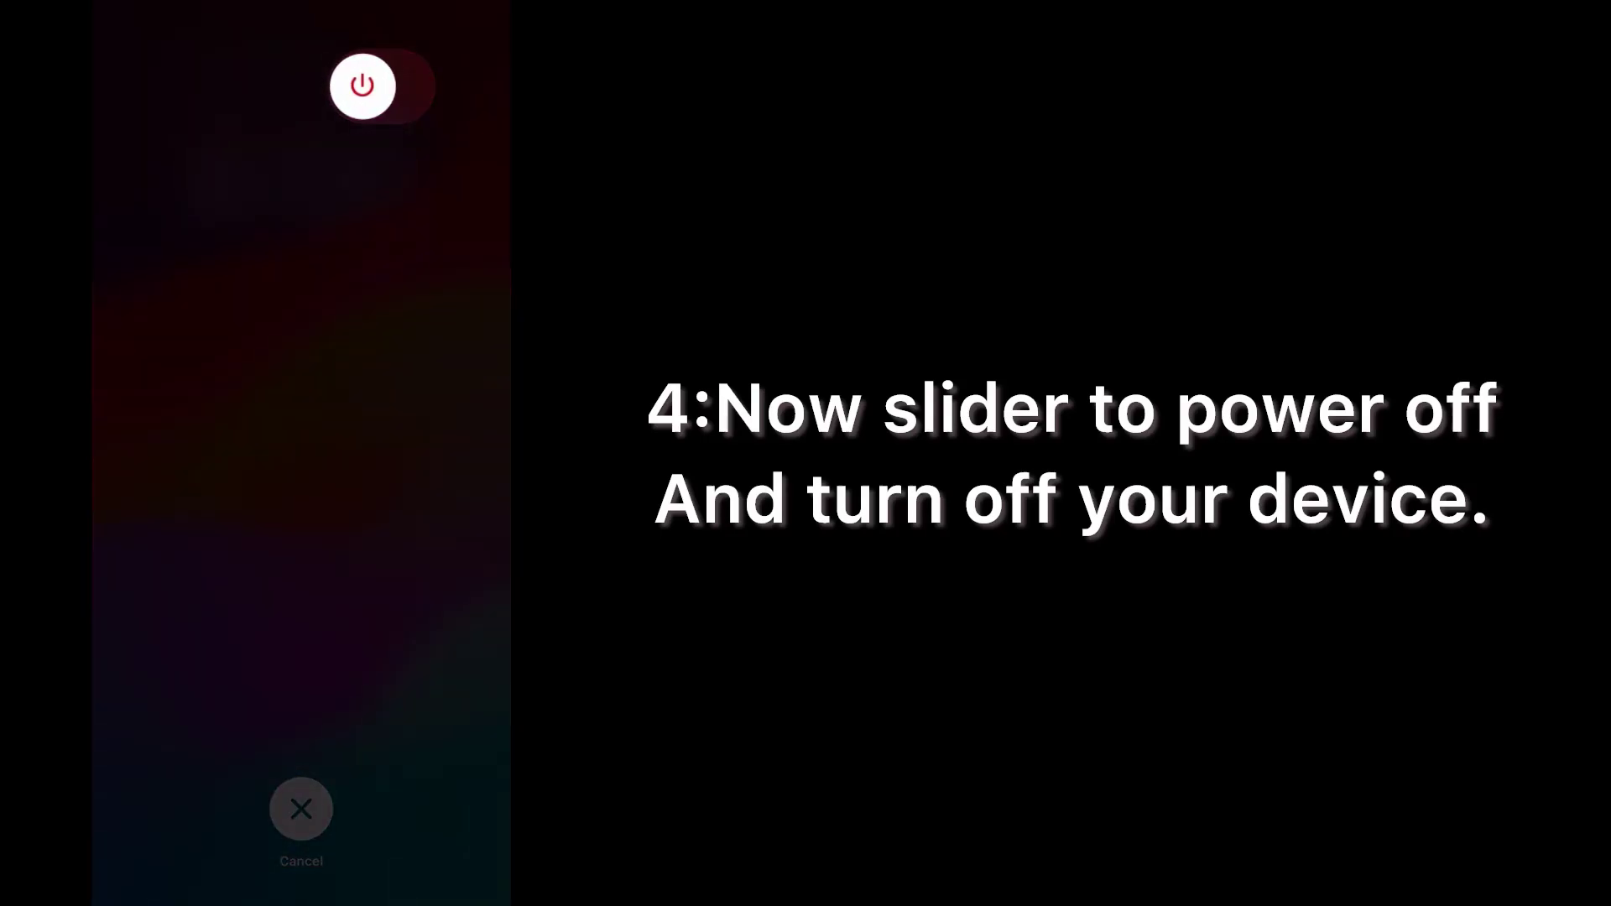